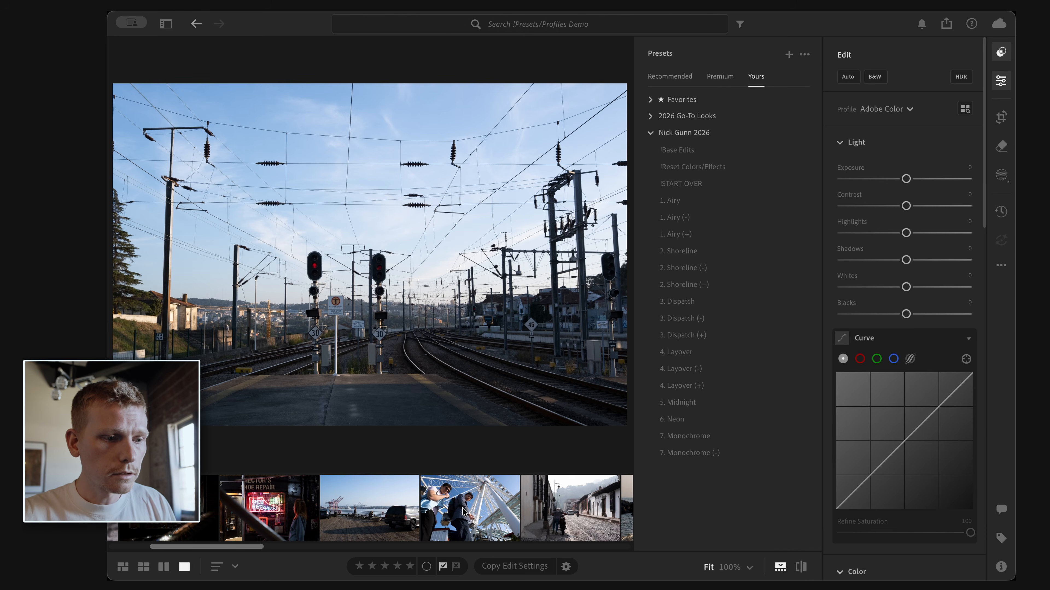
Step: Select the Ferris wheel photo in the filmstrip and reset all of its edits
scroll(469, 517, down, 2)
click(393, 517)
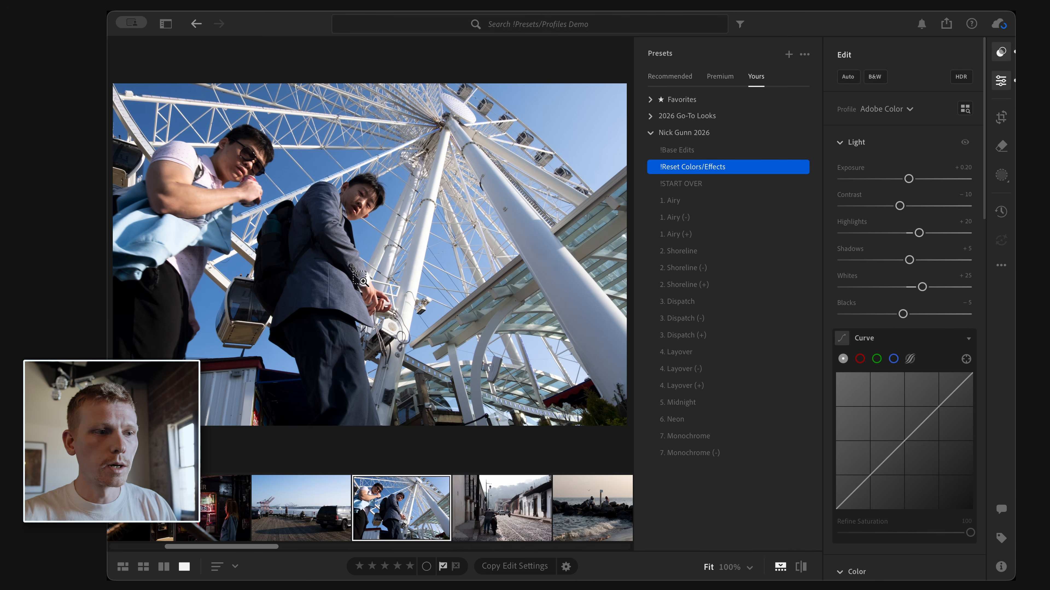
key(ctrl+r)
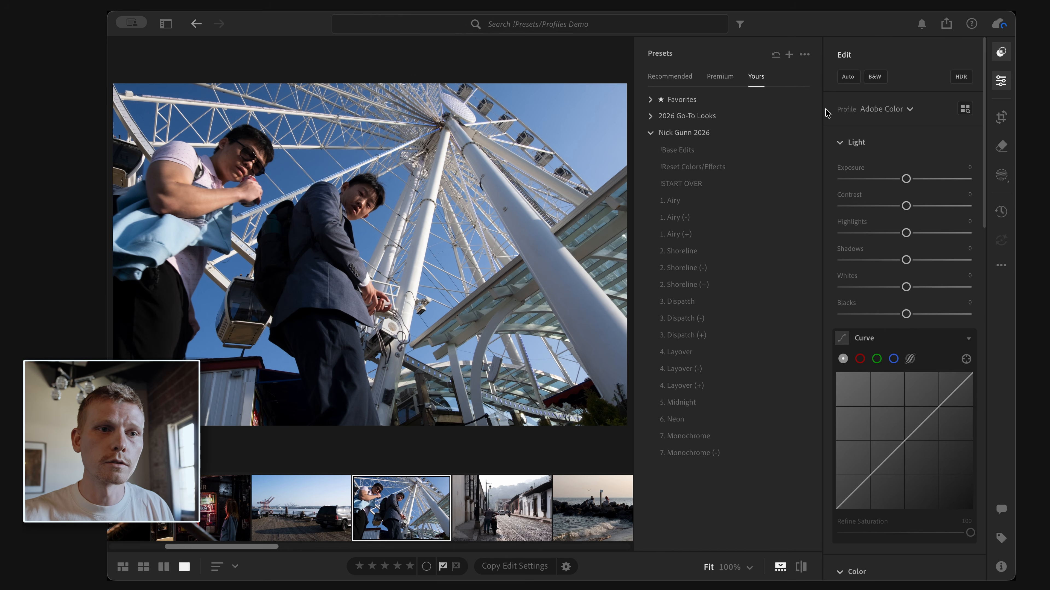
Step: Browse the Nick Gunn profile group in the profile browser, previewing the Airy and Dispatch profiles
click(965, 110)
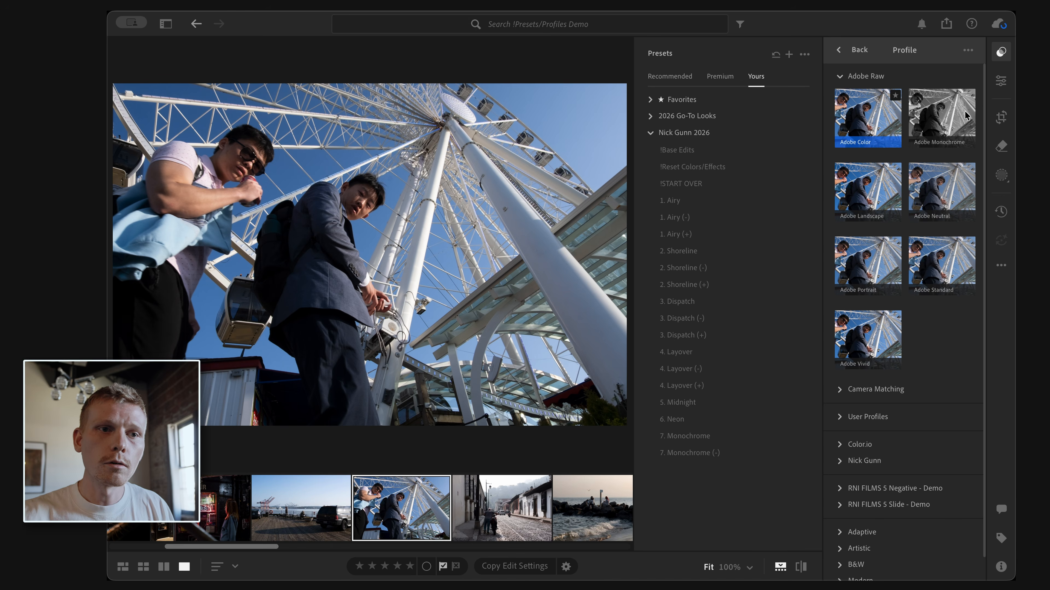
click(843, 76)
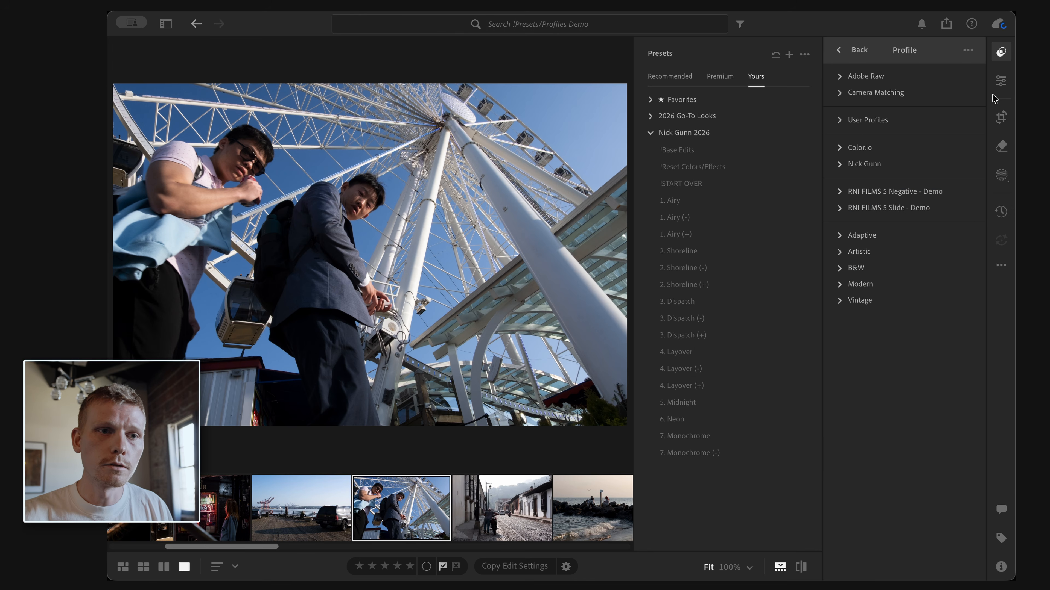
click(840, 164)
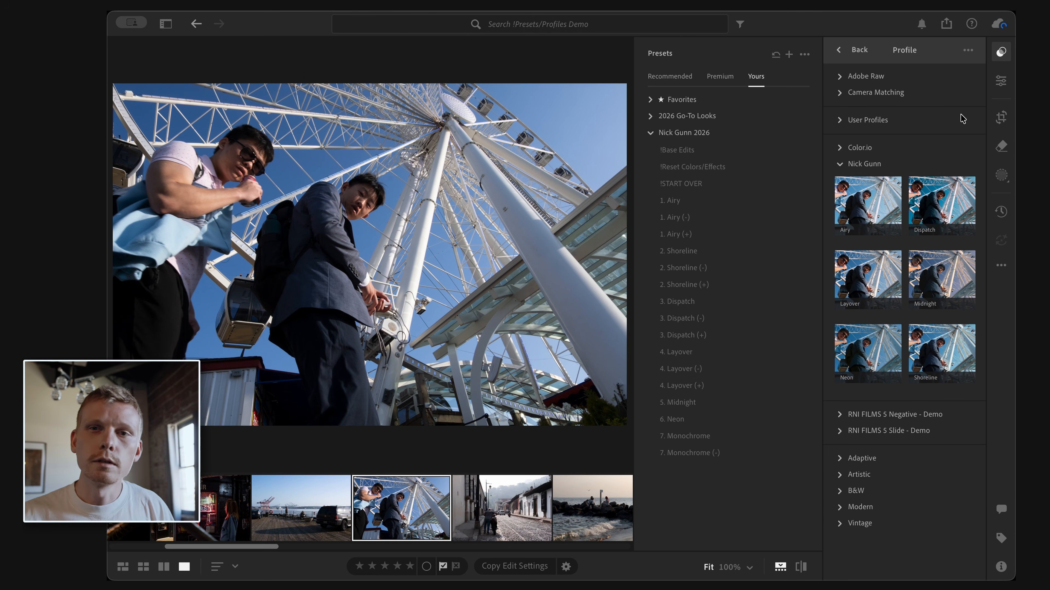
click(890, 214)
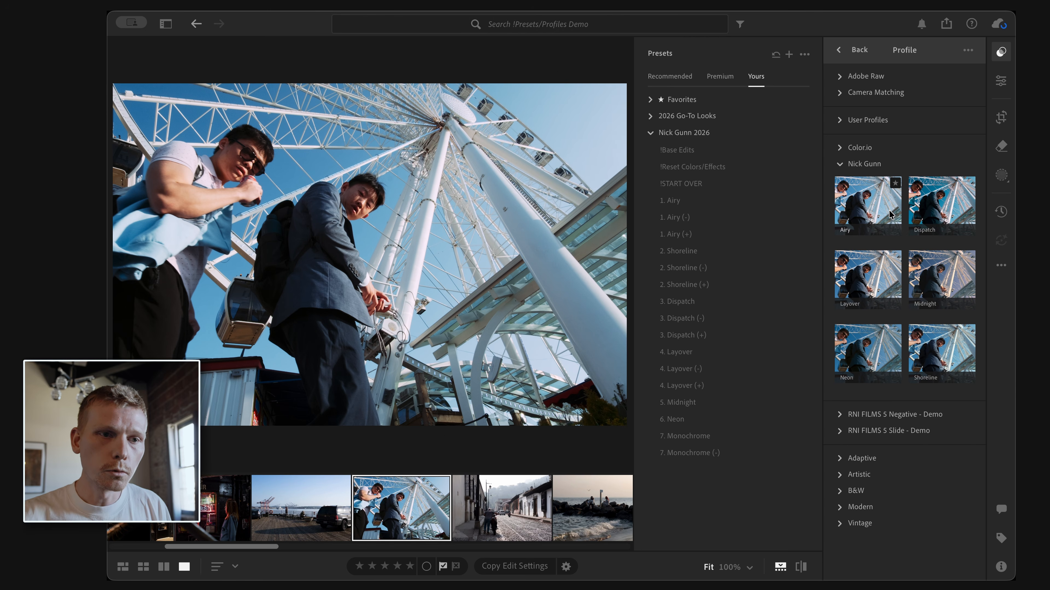
click(966, 210)
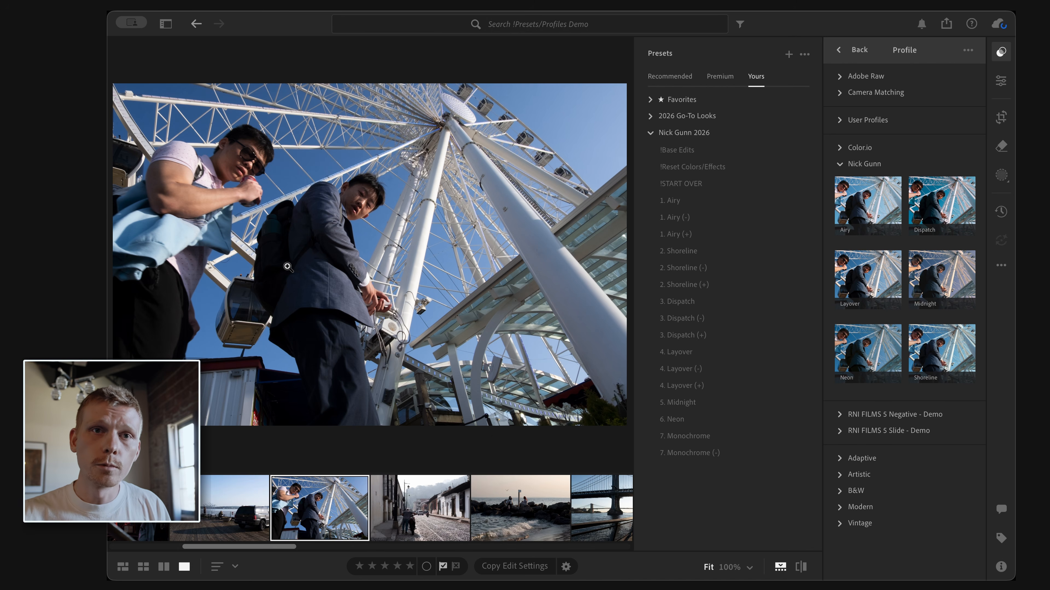
Step: Apply the 1. Airy preset to the Ferris wheel photo and compare it with the original
click(706, 199)
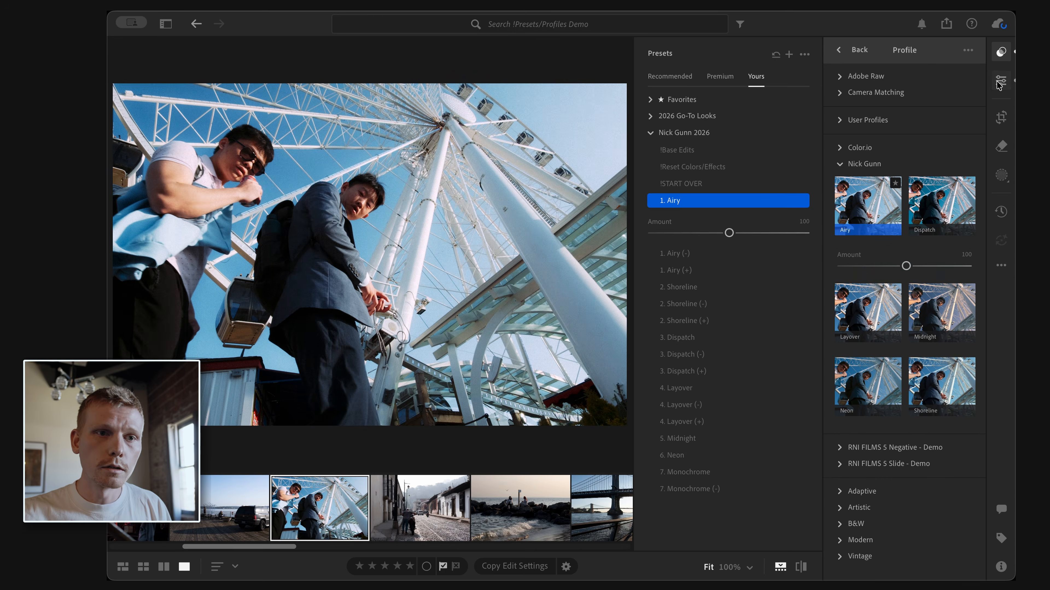
click(1000, 83)
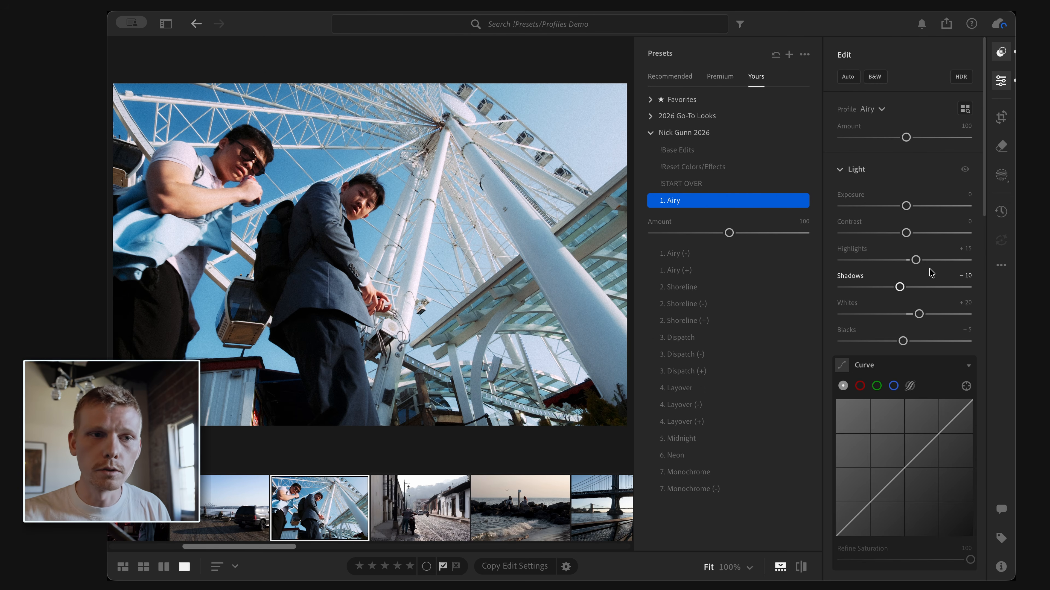
scroll(904, 208, down, 15)
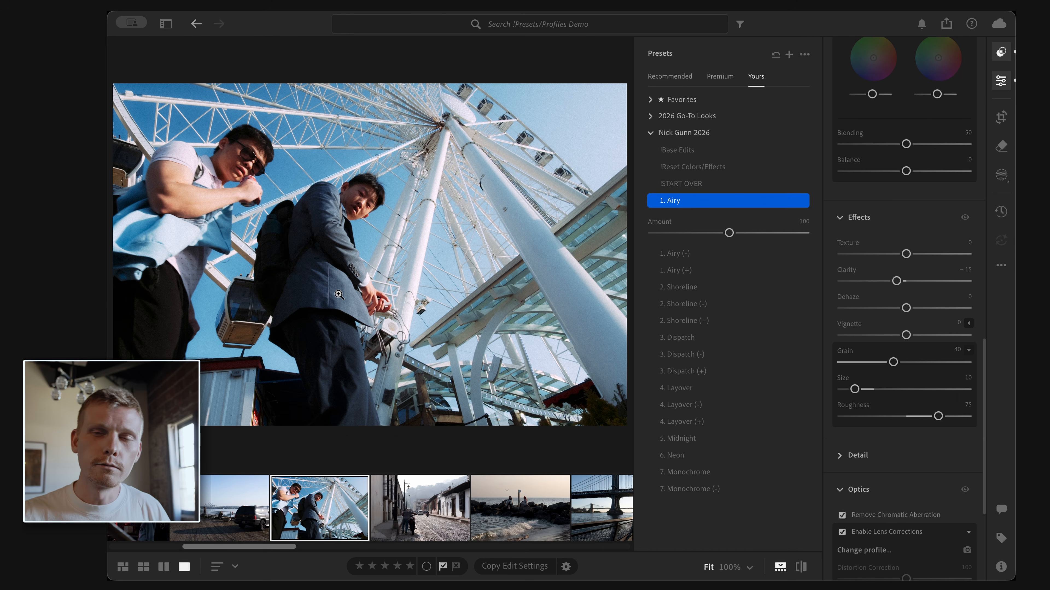
key(backslash)
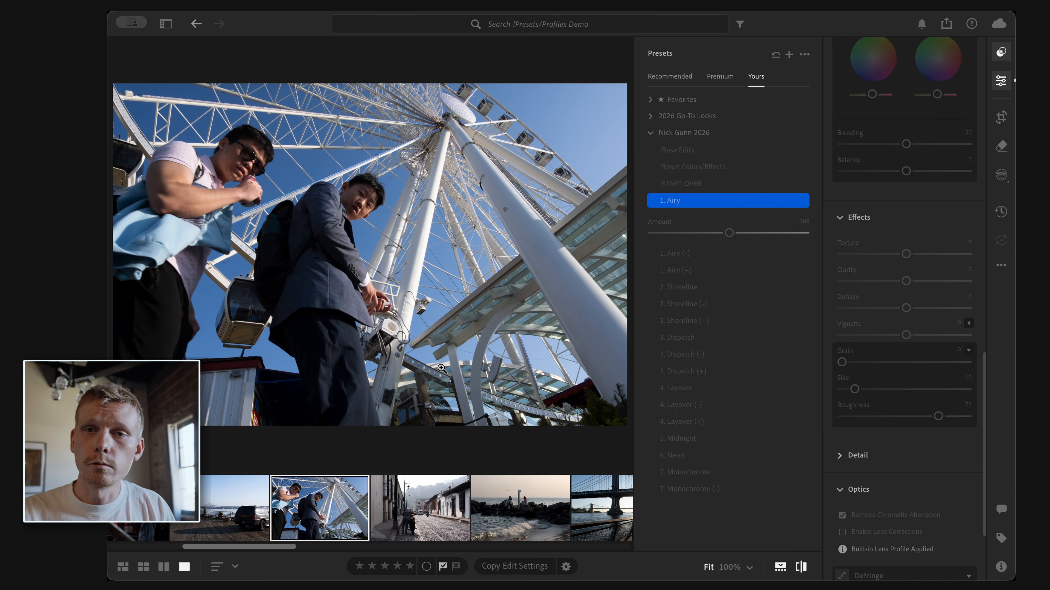
Step: Move to the street photo and apply the 4. Layover preset after previewing Airy and Dispatch
key(Right)
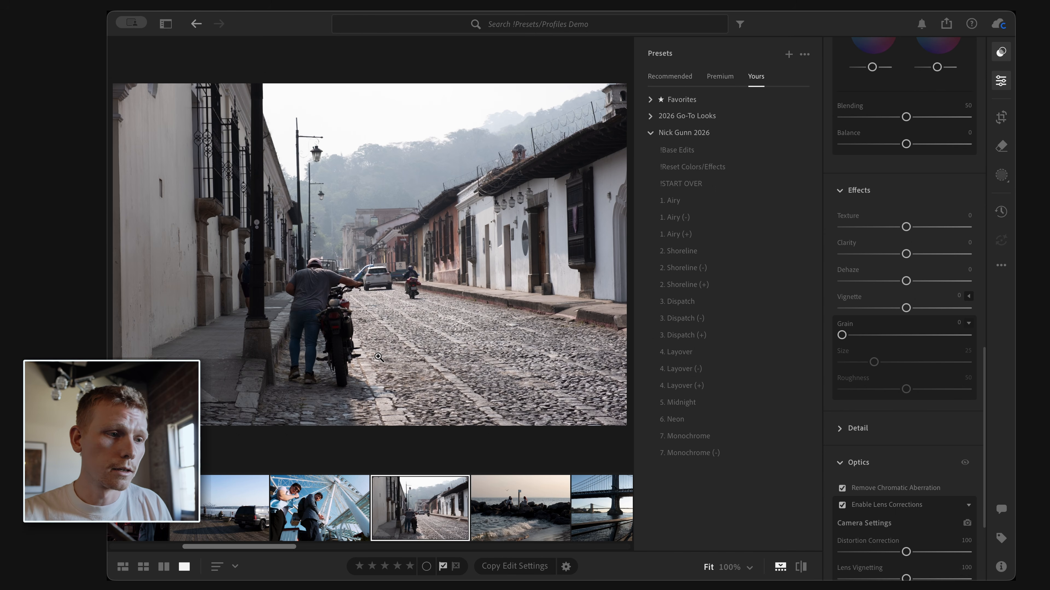
click(670, 202)
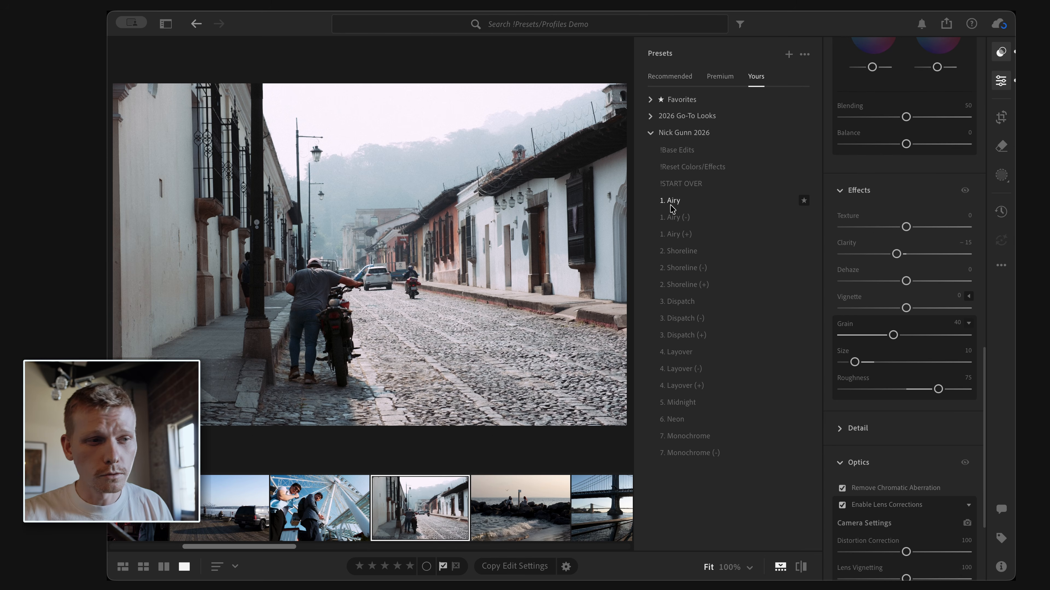
click(691, 301)
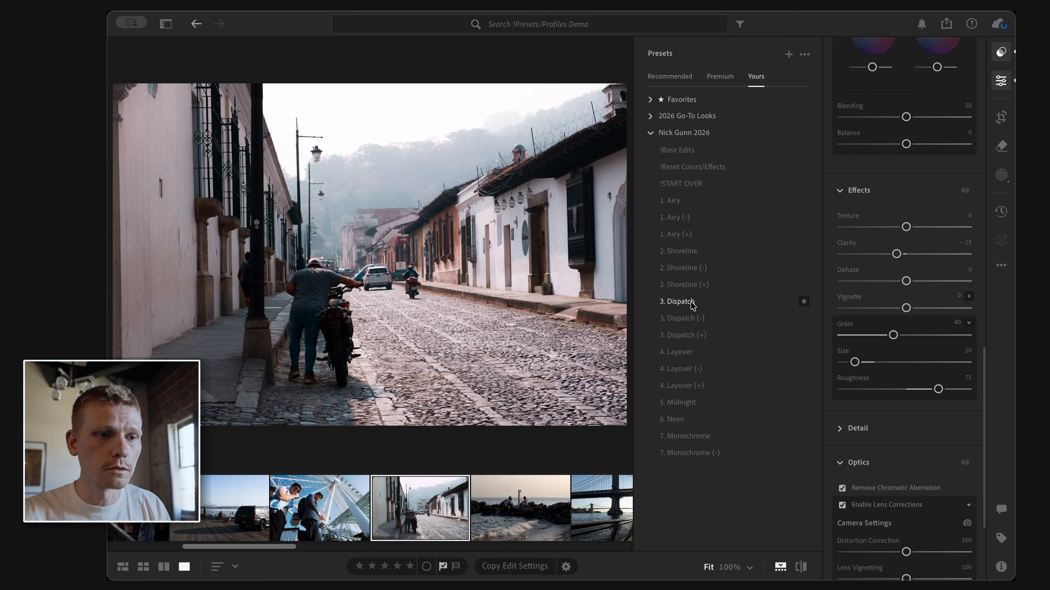
click(688, 357)
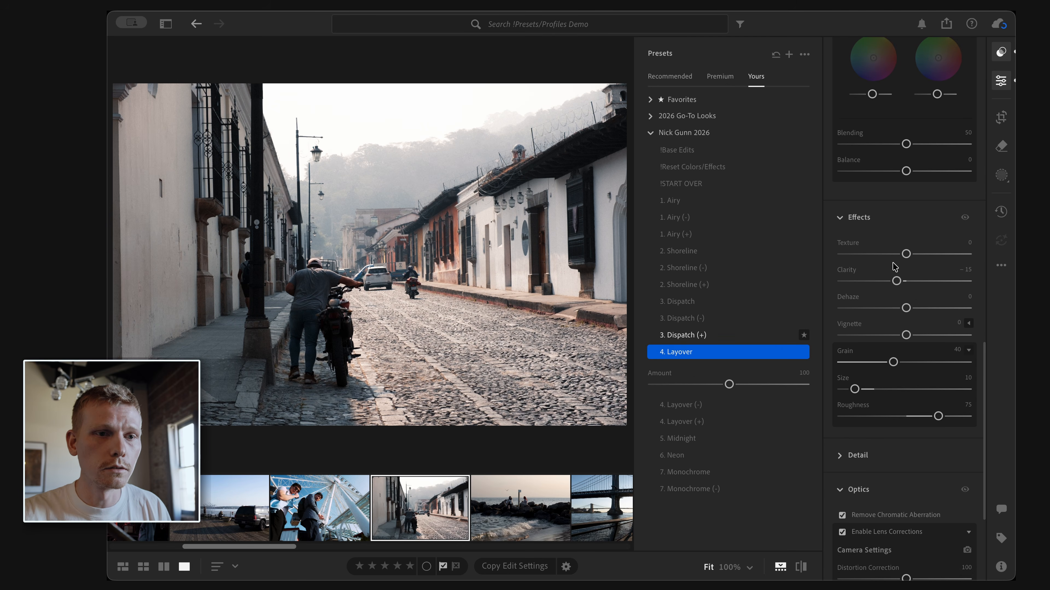
Step: Set the white balance temperature of the street photo to 4,954
scroll(915, 320, down, 5)
scroll(914, 320, up, 10)
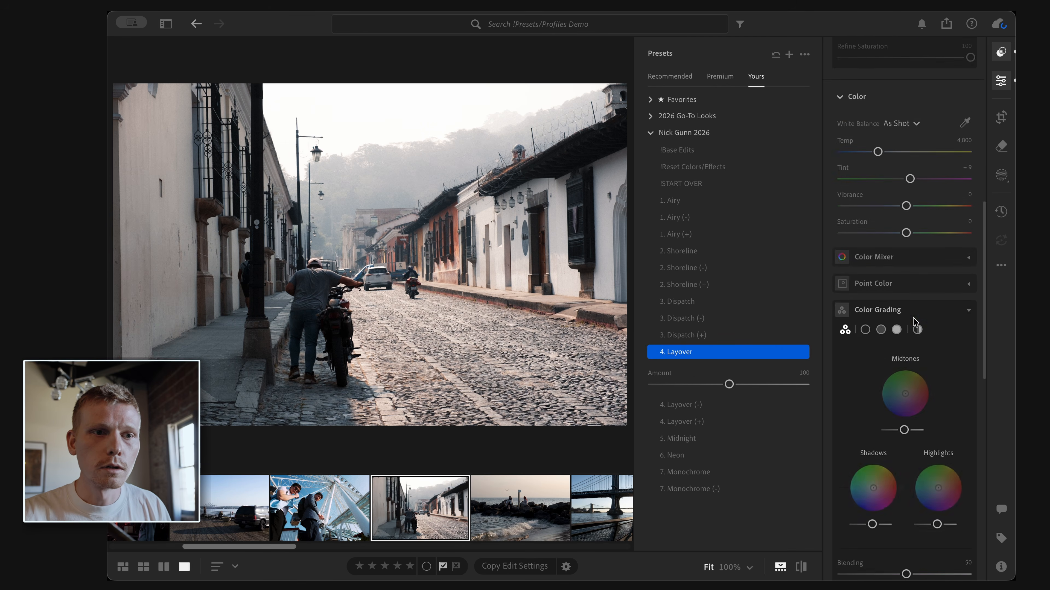
drag(877, 264, 880, 265)
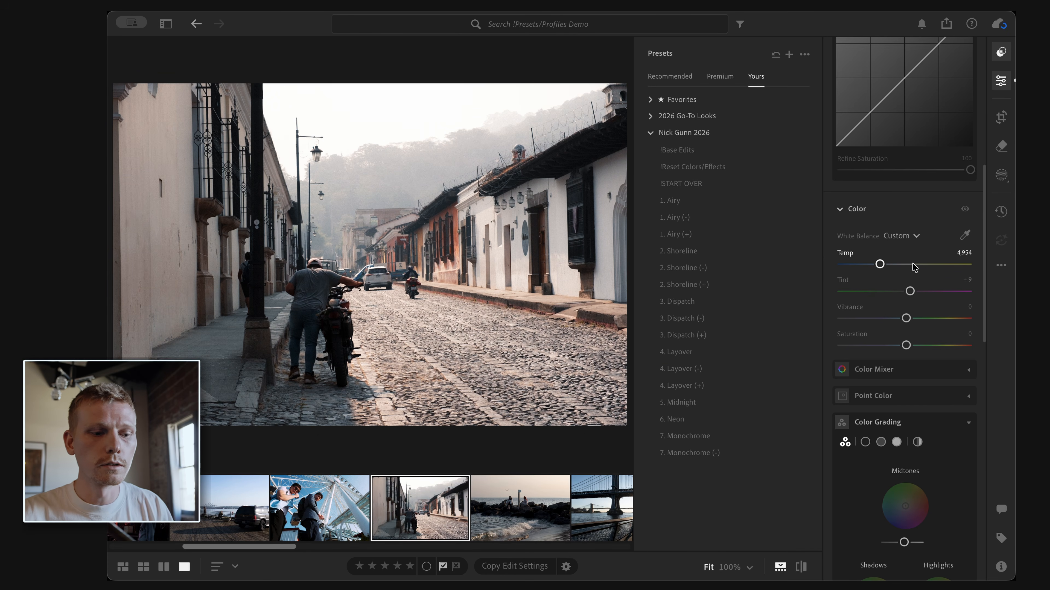
Step: Crop the street photo slightly inward from the left edge, keeping the 3 x 2 ratio
key(c)
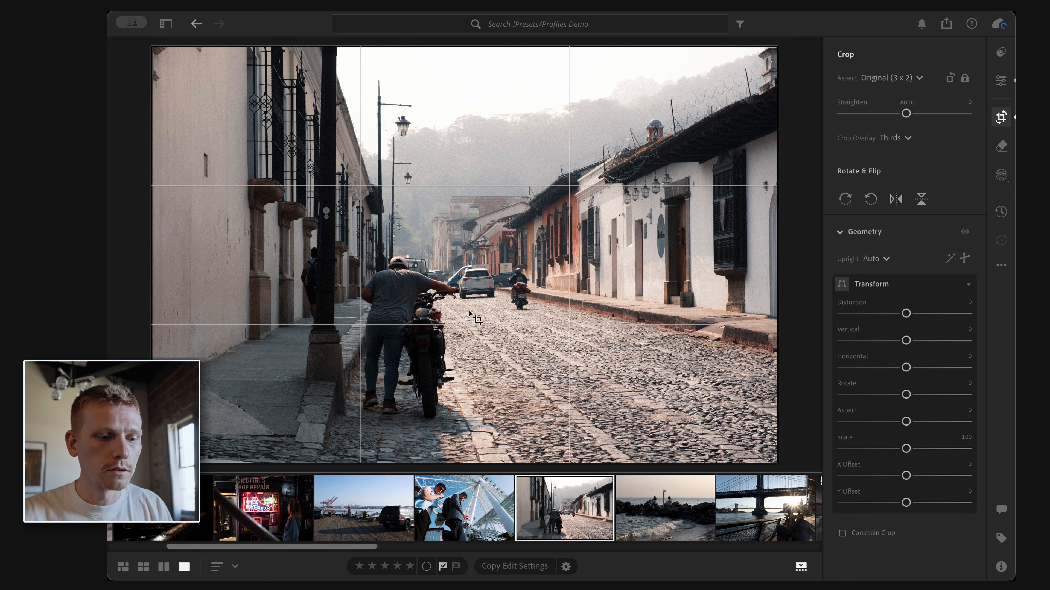
drag(153, 257, 165, 260)
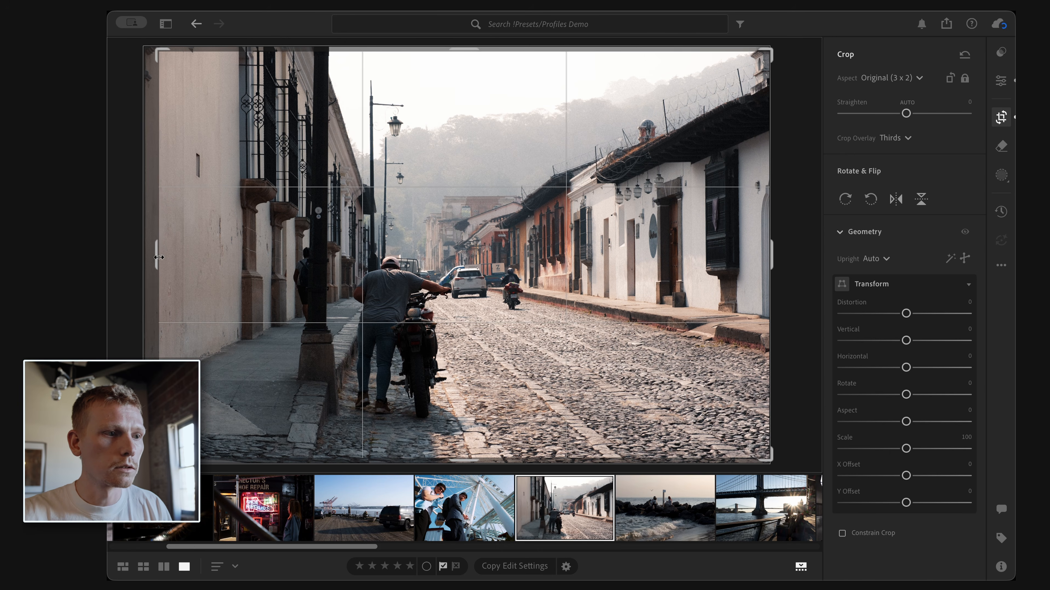
Step: Return to the edit adjustments and raise the exposure to about +0.13 and nudge highlights up
click(995, 88)
drag(906, 206, 907, 207)
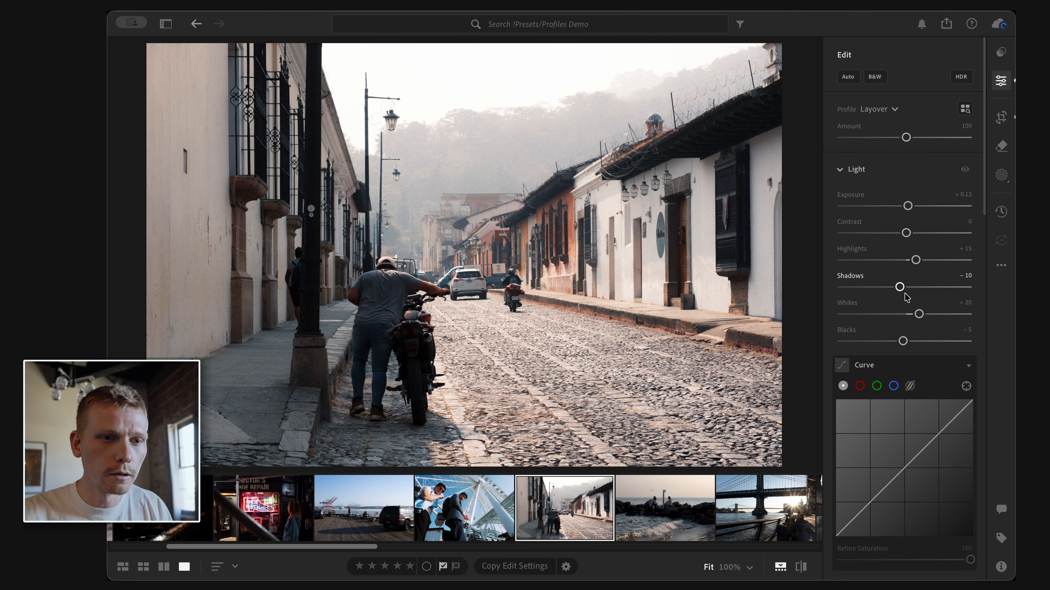
drag(914, 262, 920, 263)
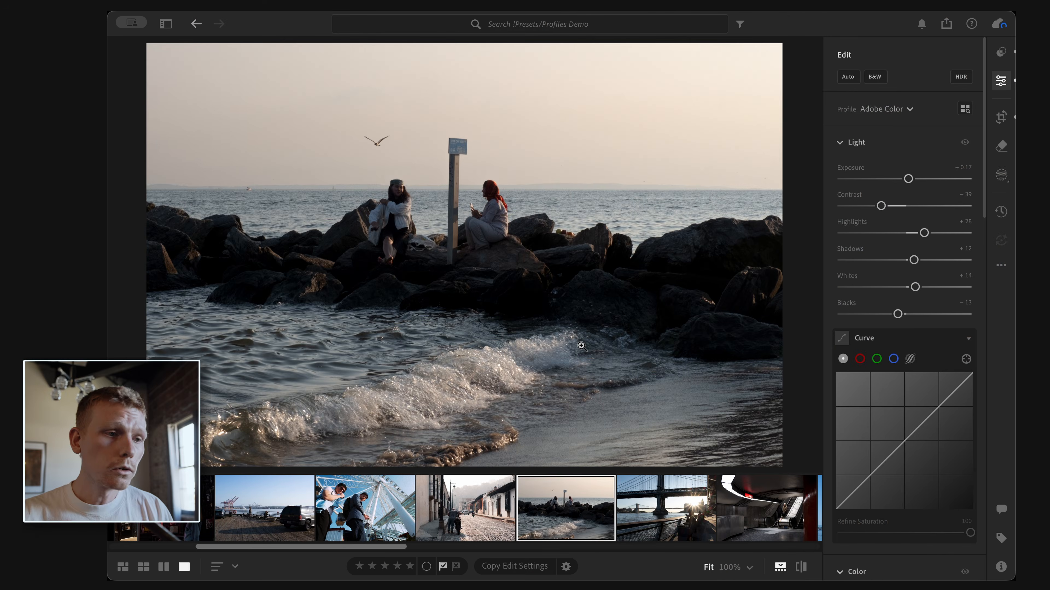
Step: Set Upright to Auto for the seaside photo and crop its top edge downward
key(c)
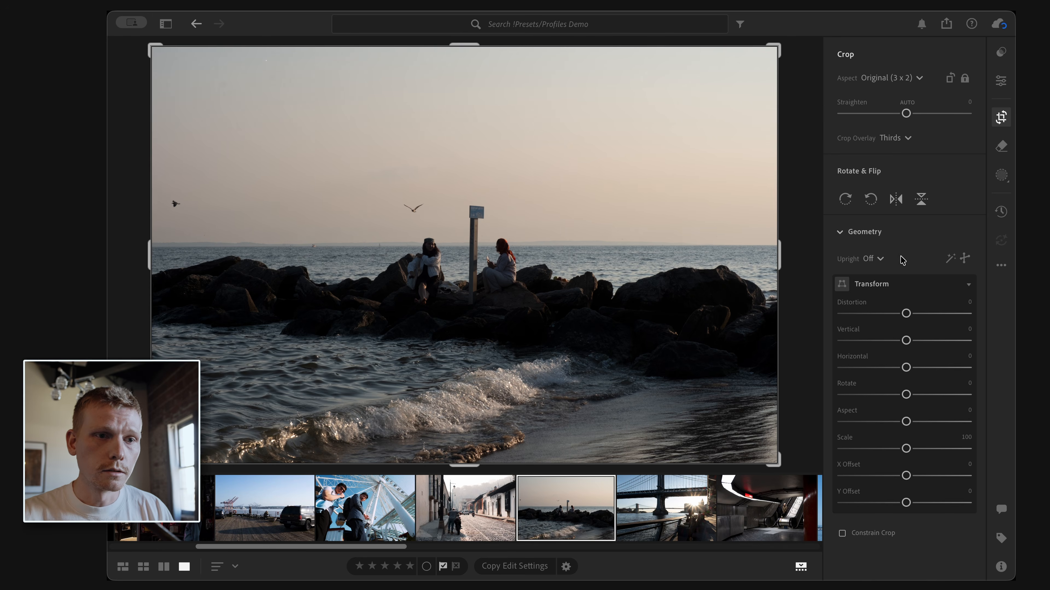
click(874, 259)
click(880, 324)
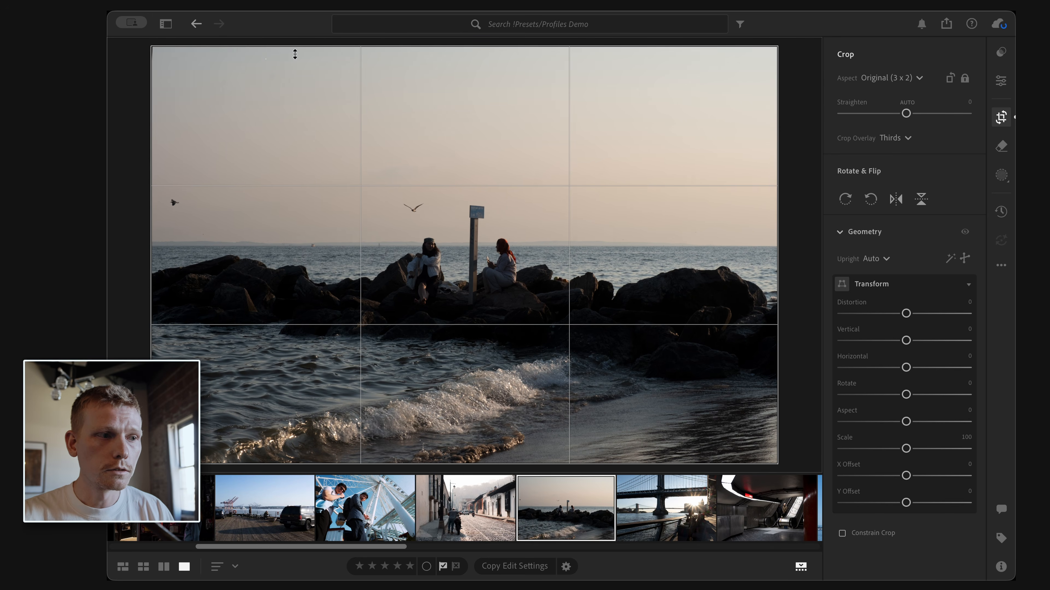
drag(294, 54, 300, 103)
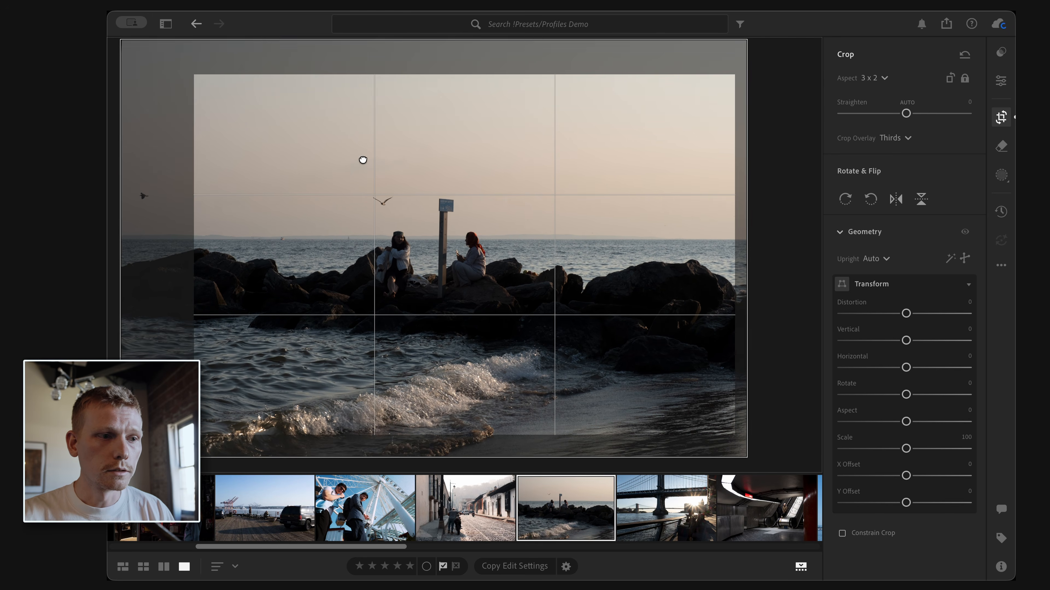
Step: Open the presets and apply 2. Shoreline, then 2. Shoreline (+), to the seaside photo
click(1001, 52)
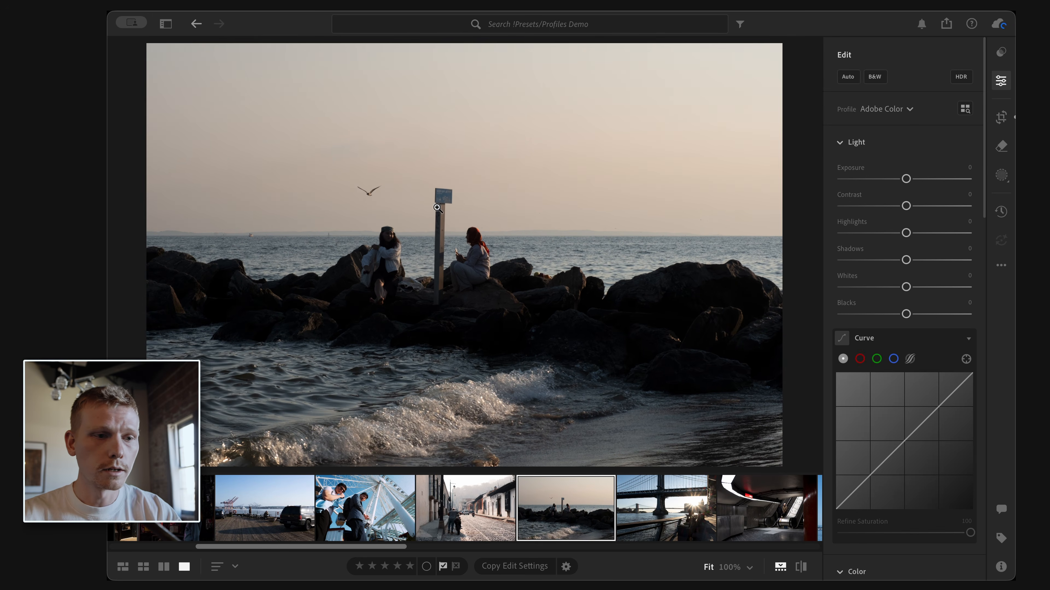
click(1001, 52)
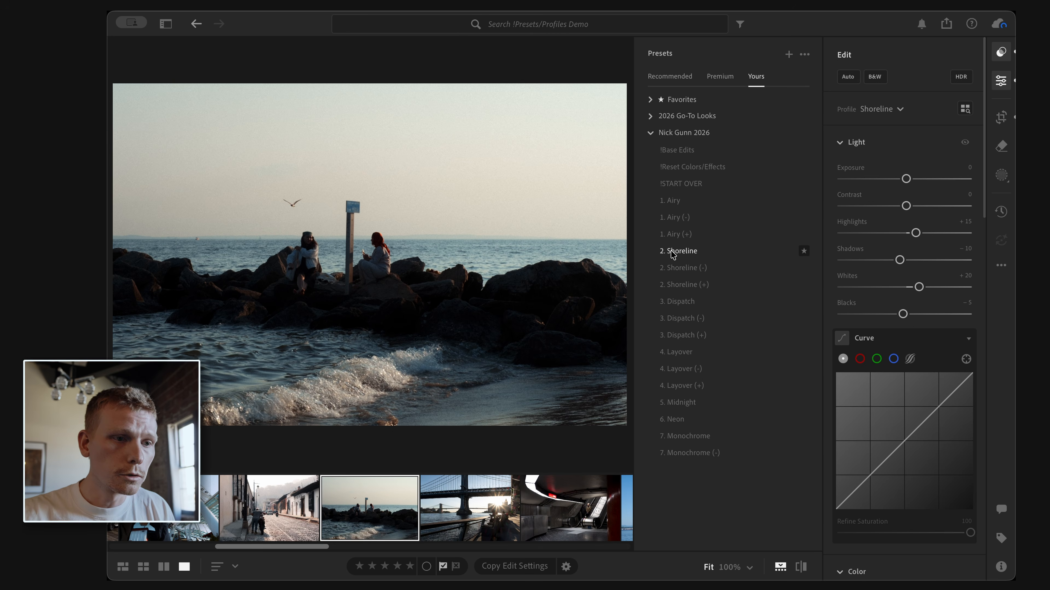
click(671, 250)
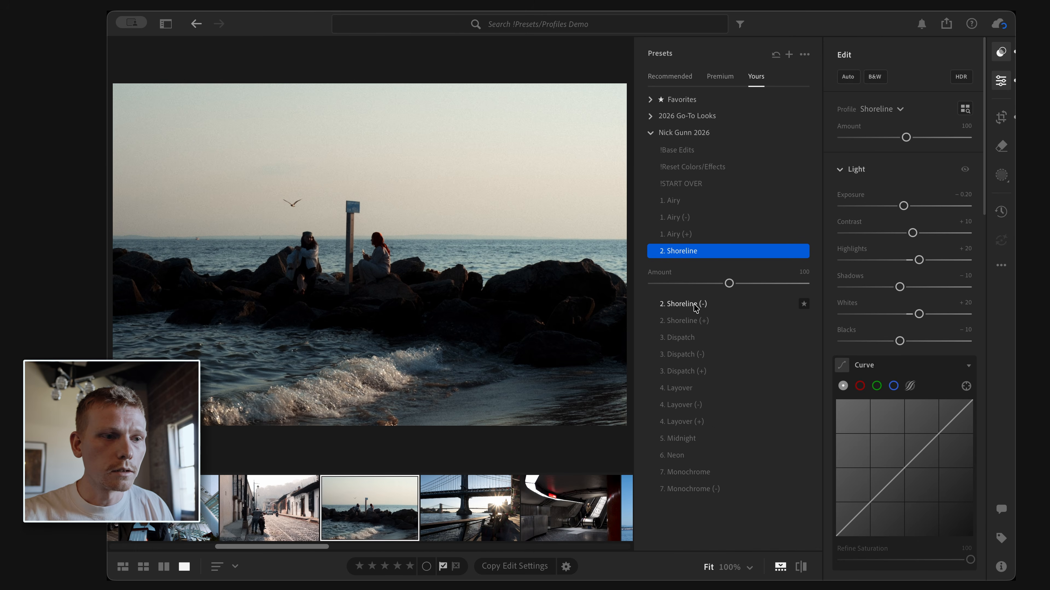
click(698, 320)
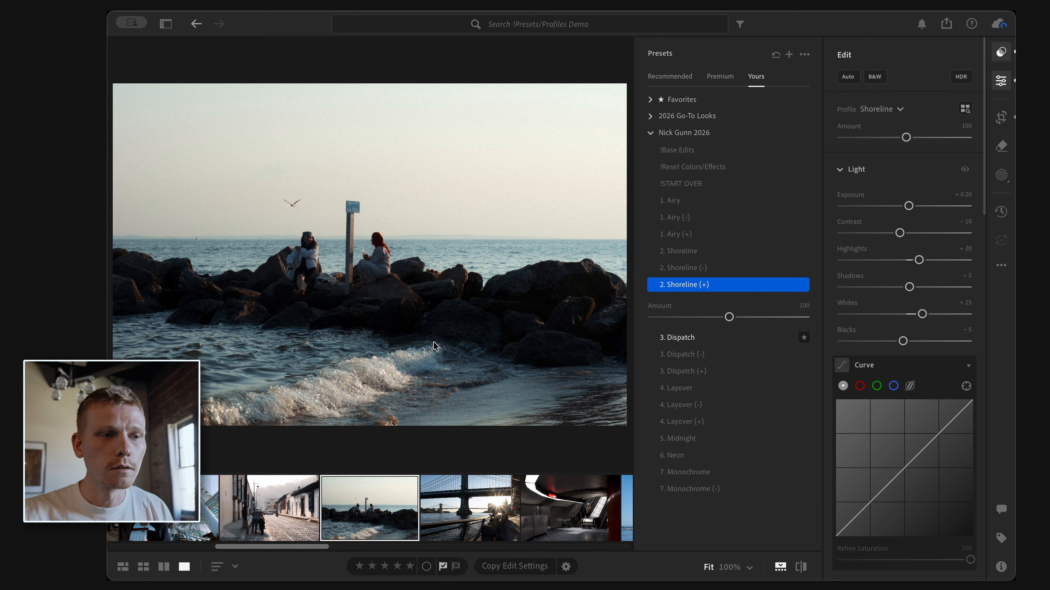
Step: Set the seaside photo's temperature to 4,657 and tint to +10
scroll(909, 283, down, 3)
scroll(909, 282, down, 5)
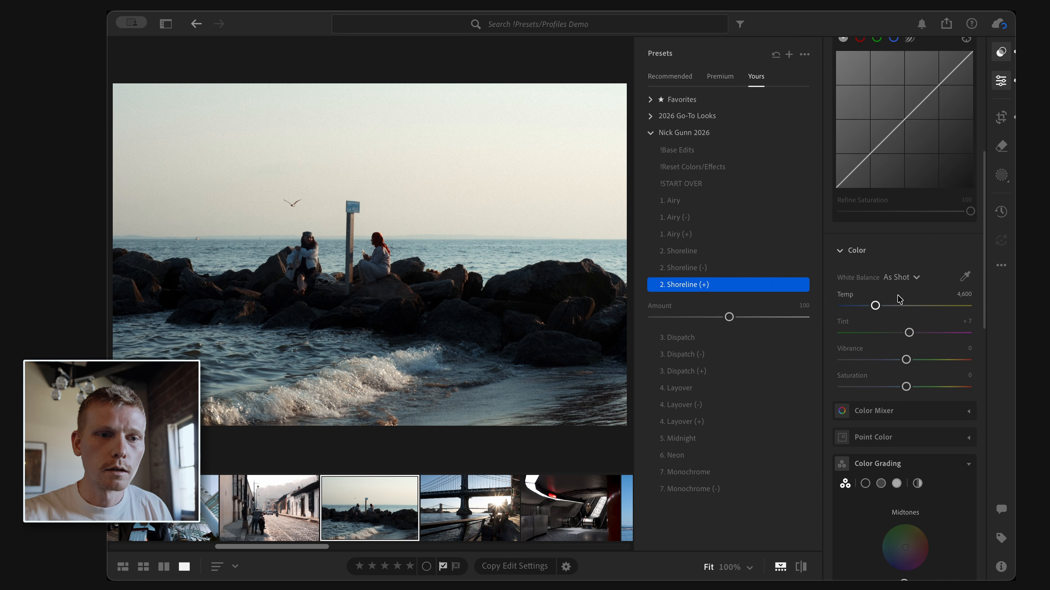
drag(875, 306, 878, 311)
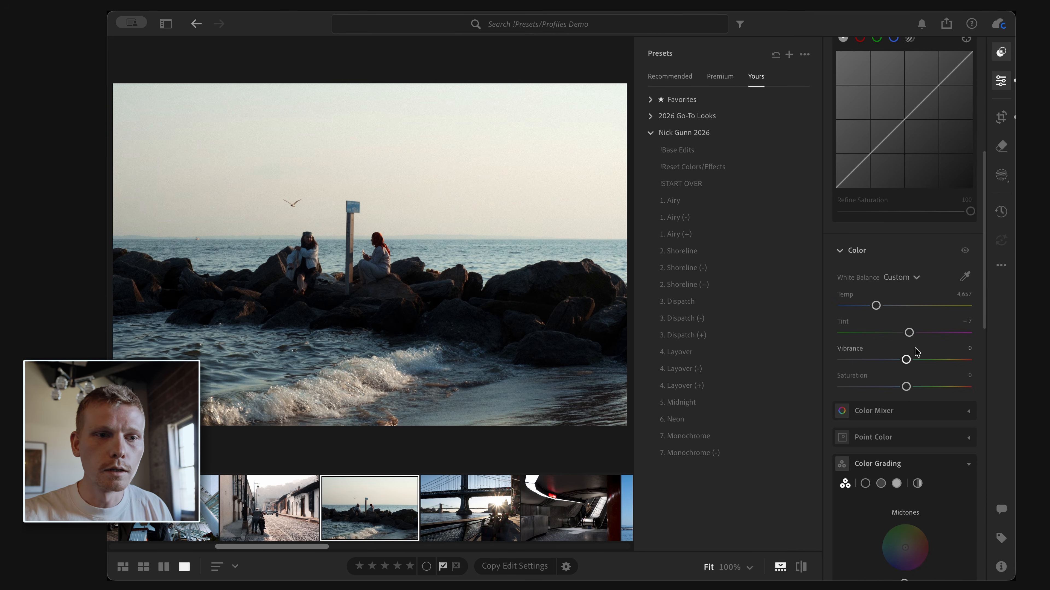
drag(908, 333, 911, 337)
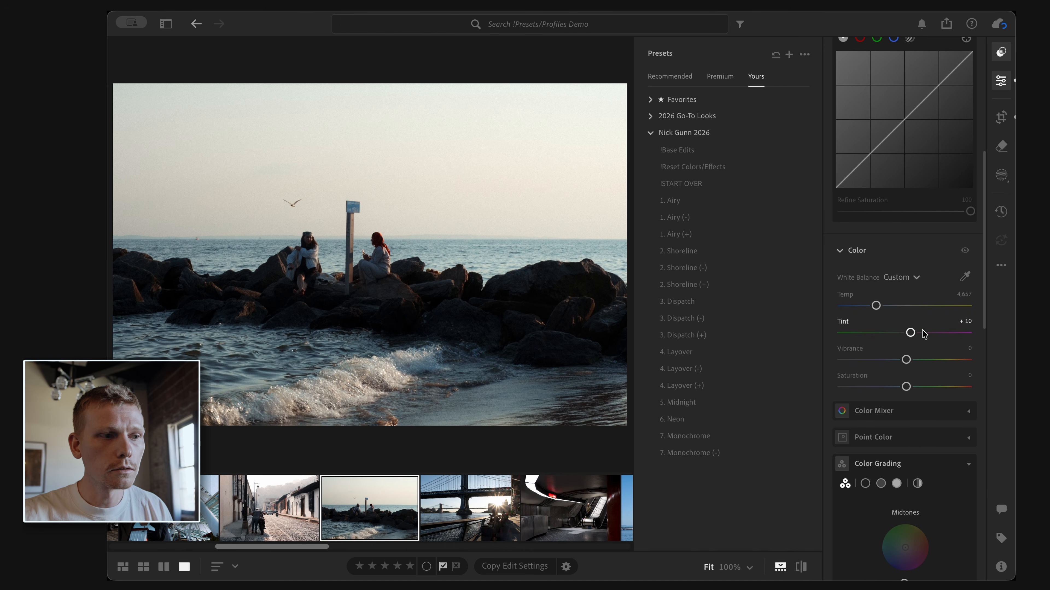
Step: Raise the shadows to +9 and increase the contrast of the seaside photo
scroll(925, 330, up, 5)
scroll(888, 178, up, 1)
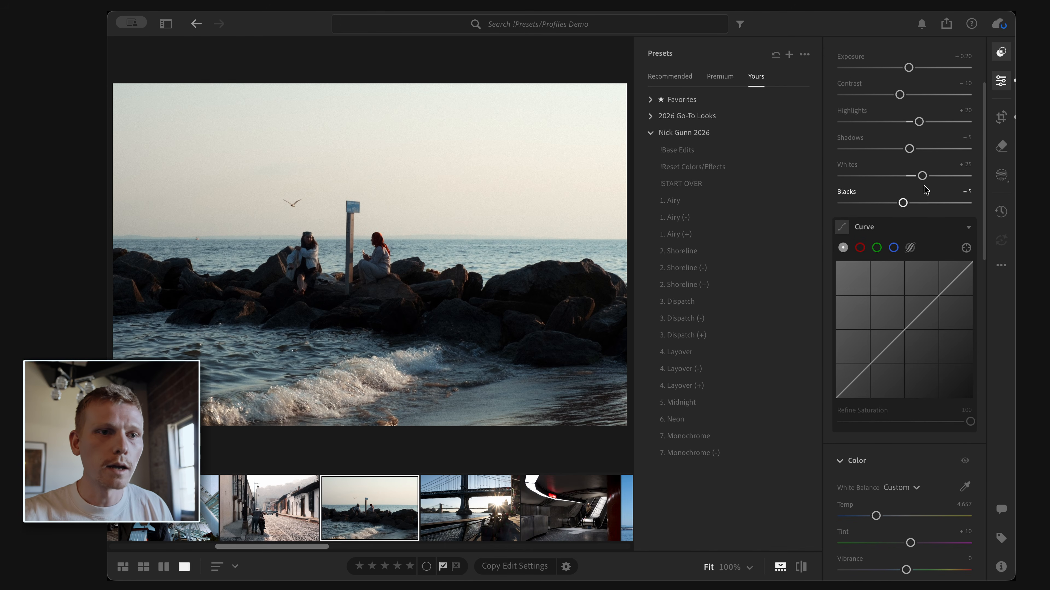
drag(909, 157, 912, 157)
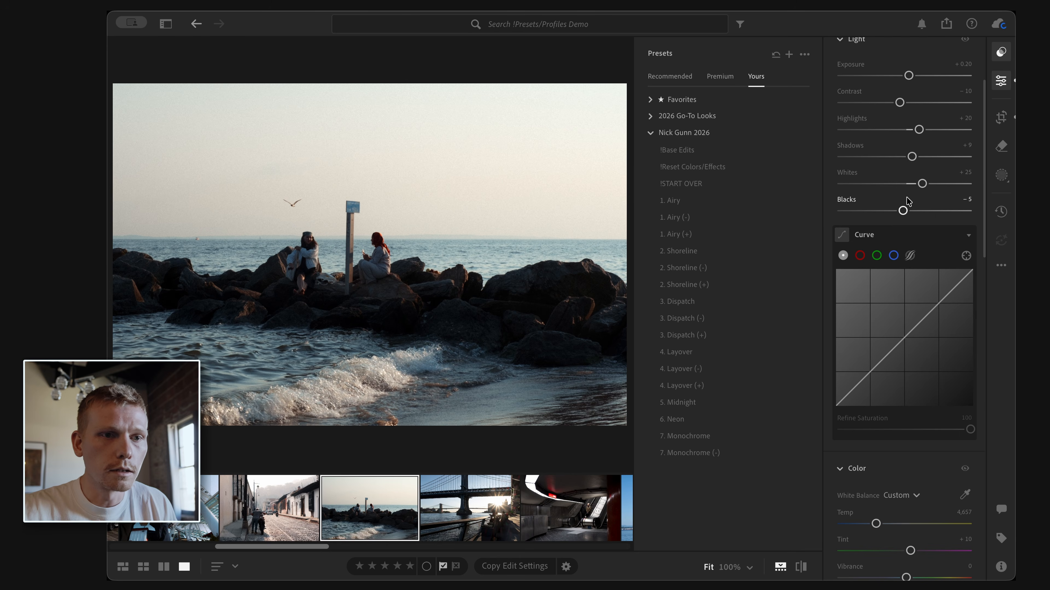
scroll(916, 157, up, 1)
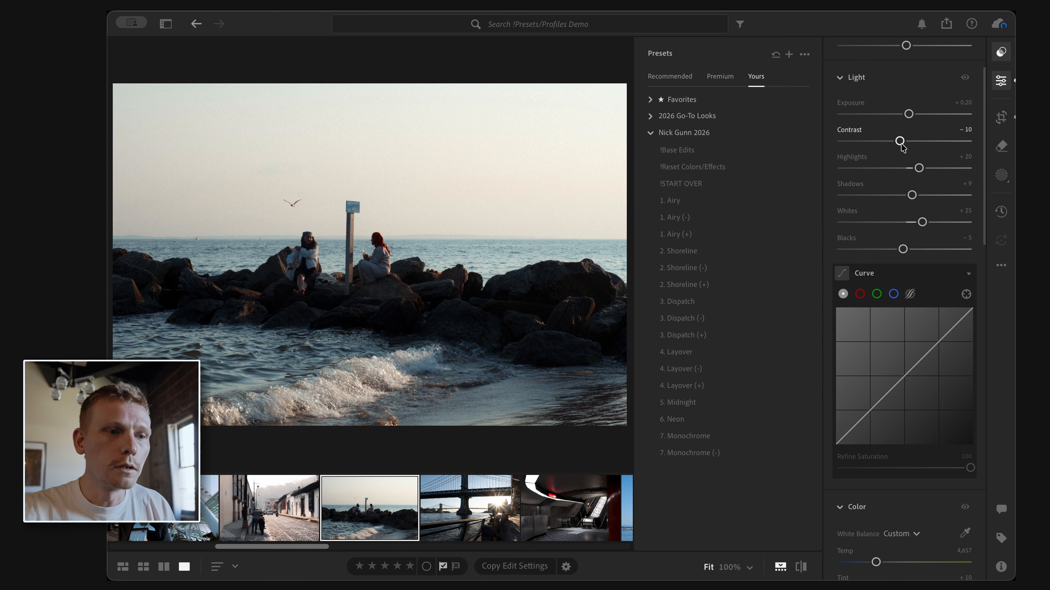
drag(899, 141, 927, 168)
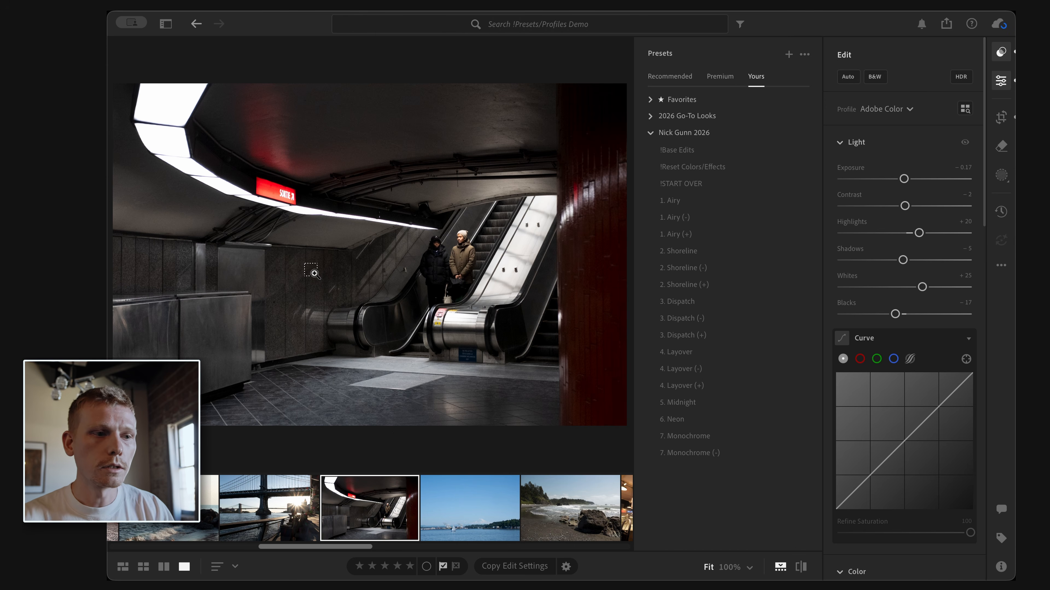
Step: Try several Nick Gunn presets on the subway photo and apply 4. Layover (-)
click(676, 234)
click(703, 301)
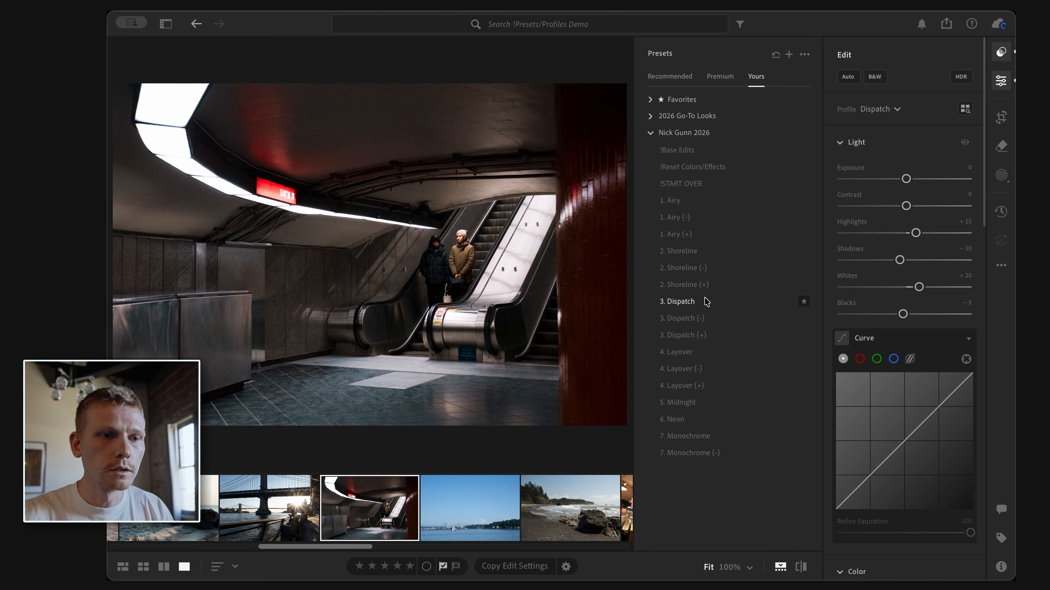
click(688, 352)
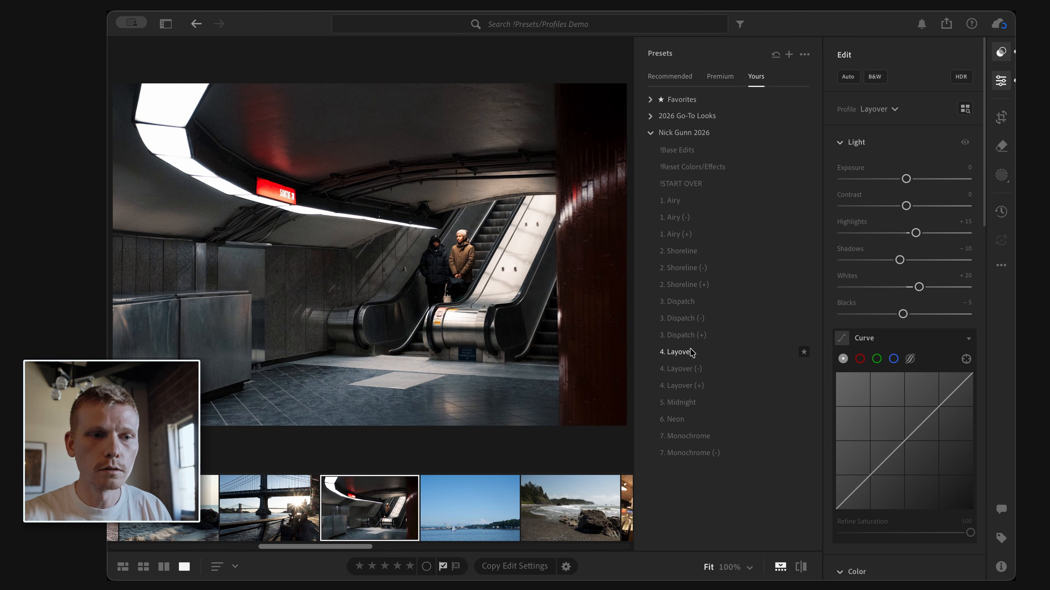
click(691, 352)
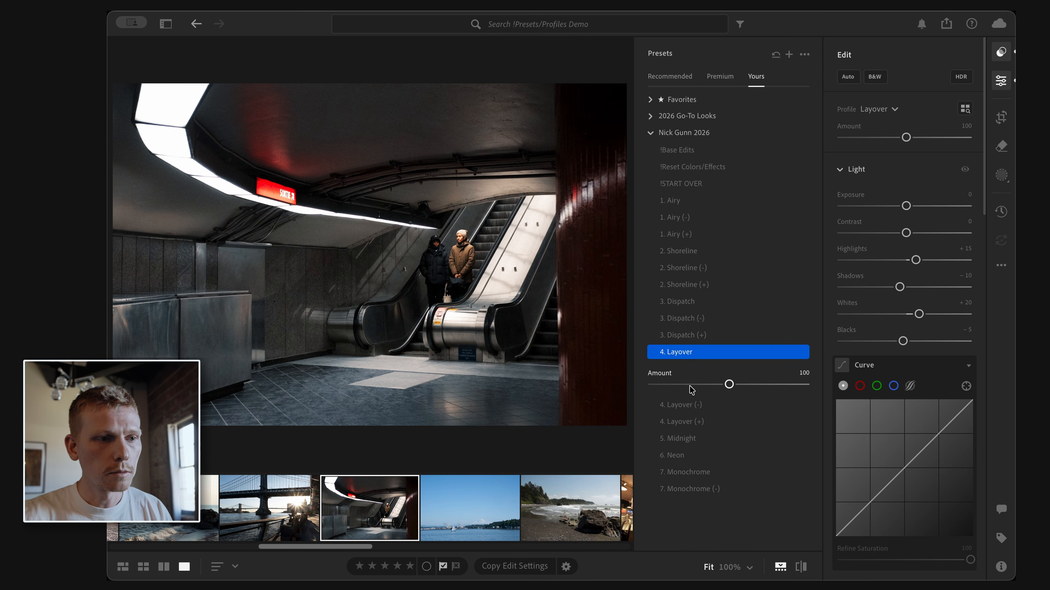
click(692, 404)
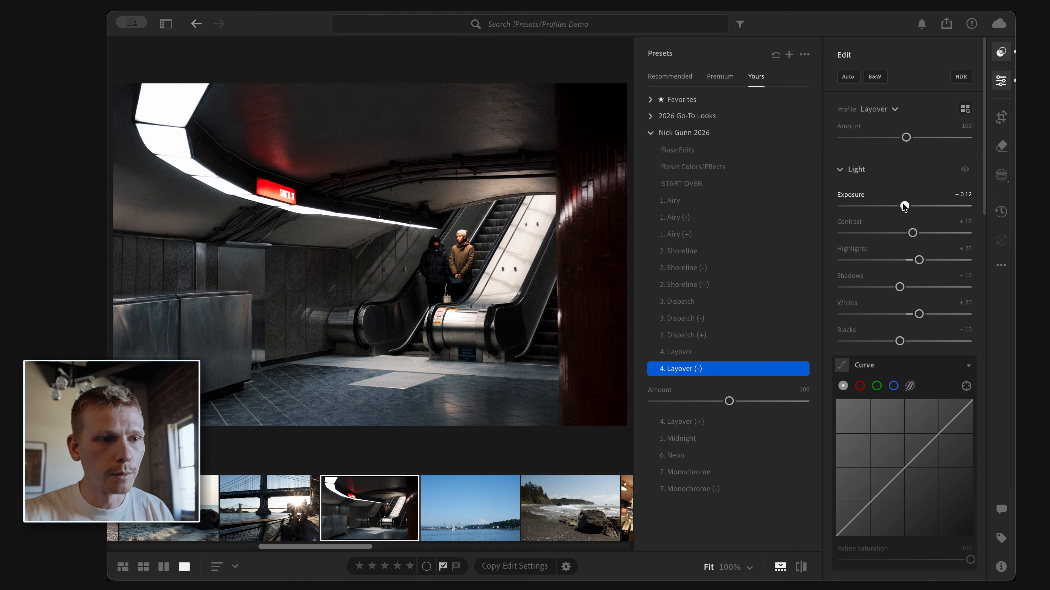
Step: Set the subway photo's exposure to -0.07 and raise its shadows to -1
drag(902, 202, 904, 203)
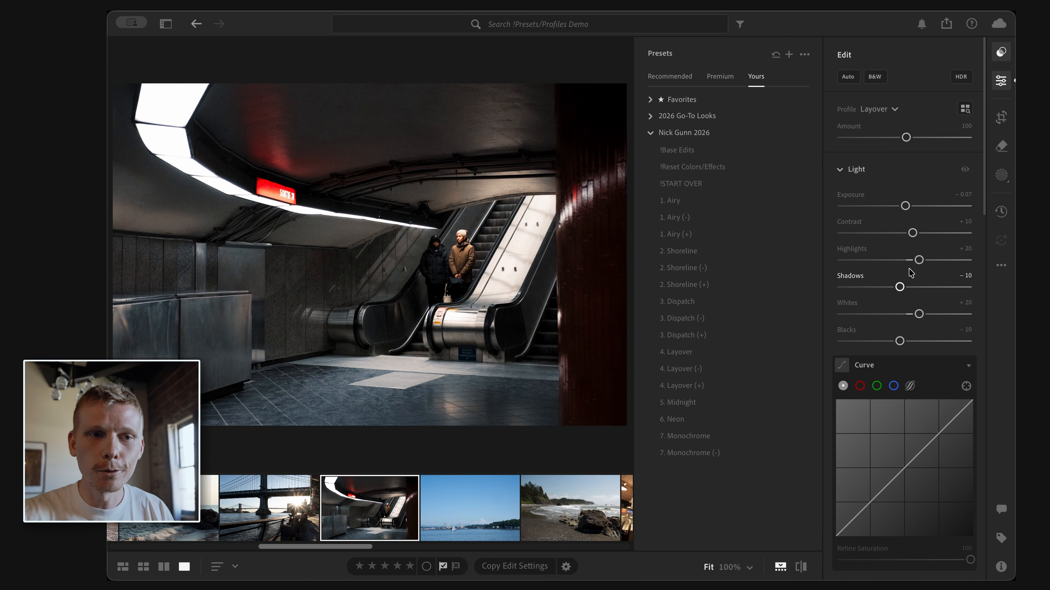
drag(899, 287, 905, 288)
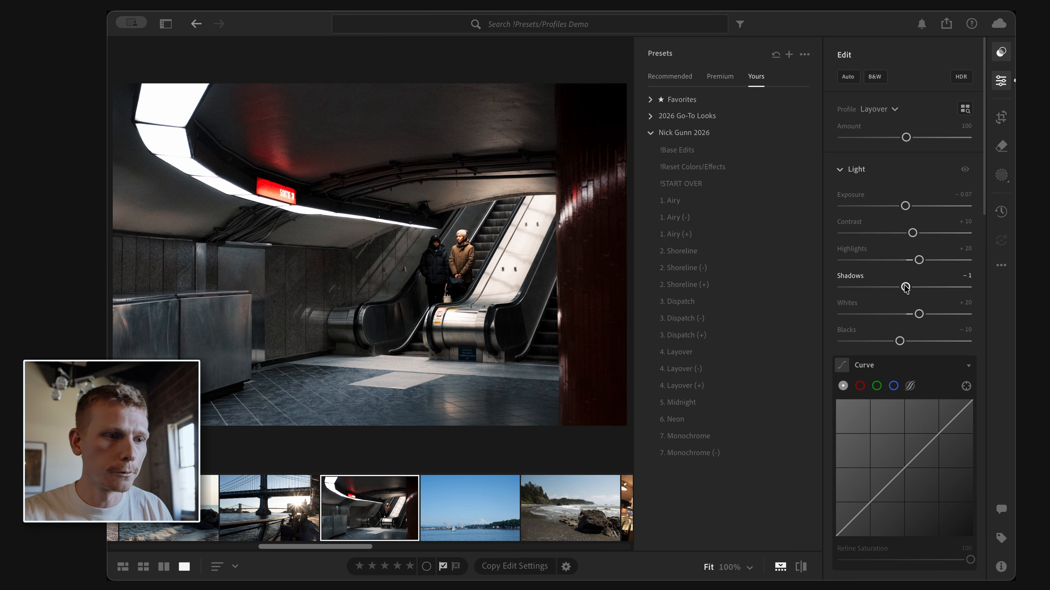
Step: Try the Artistic 03 and Artistic 01 profiles on the subway photo, varying and resetting their amount
scroll(916, 289, down, 1)
scroll(917, 288, down, 1)
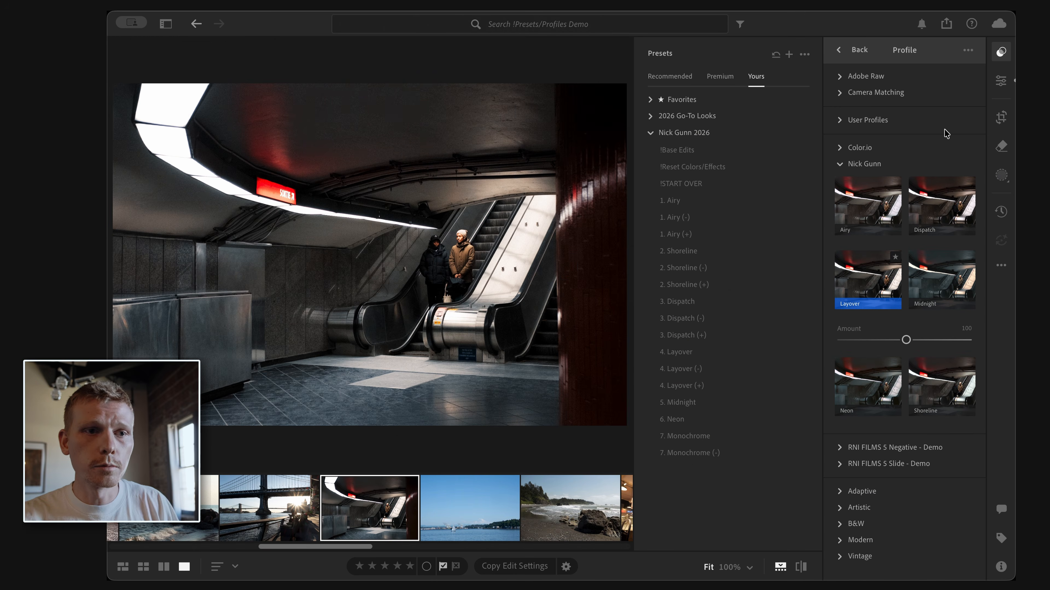
click(878, 164)
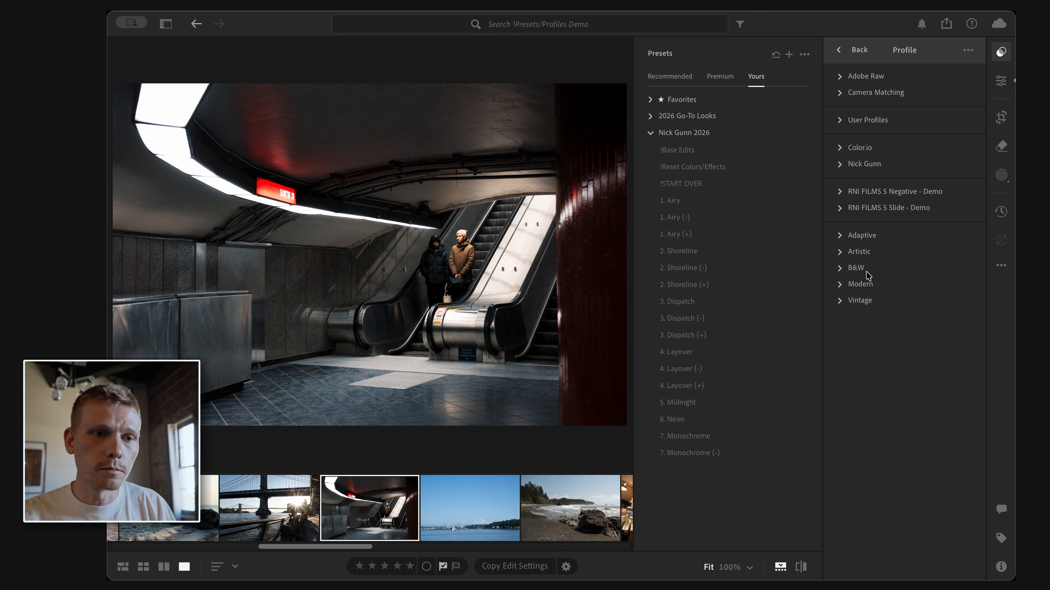
click(861, 235)
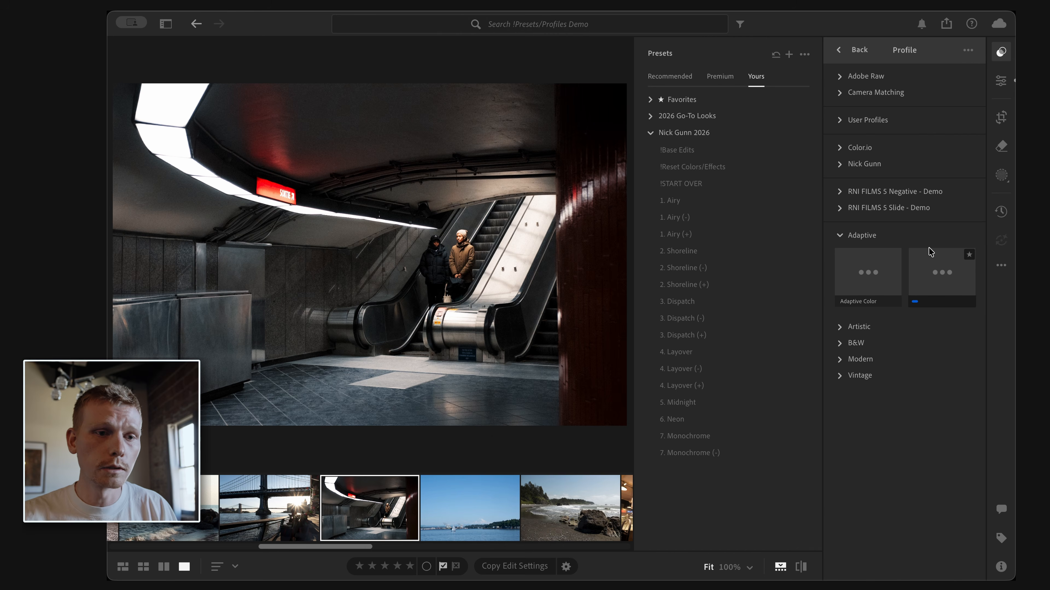
click(859, 326)
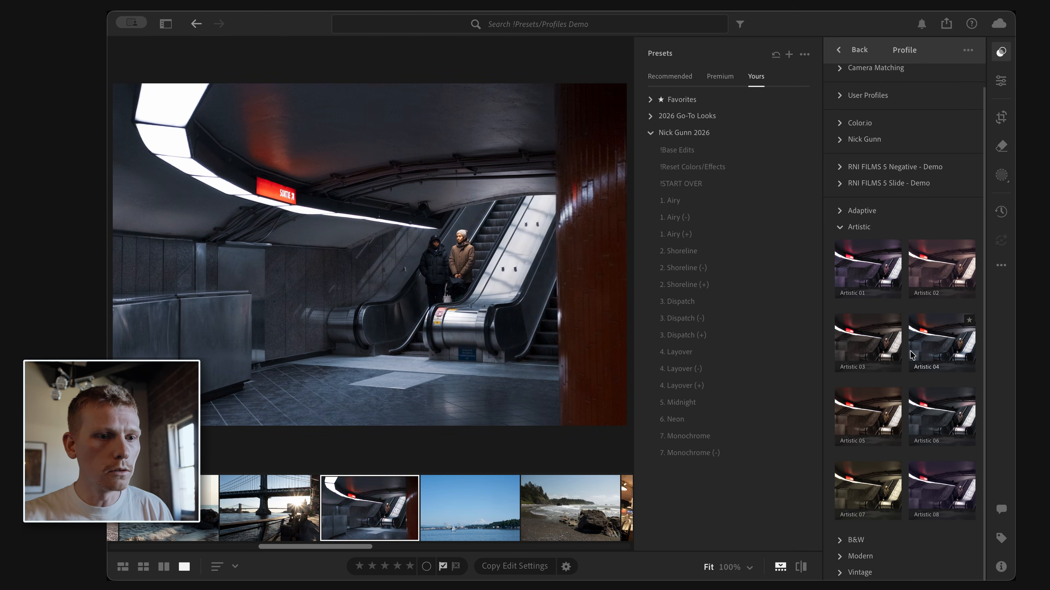
click(883, 355)
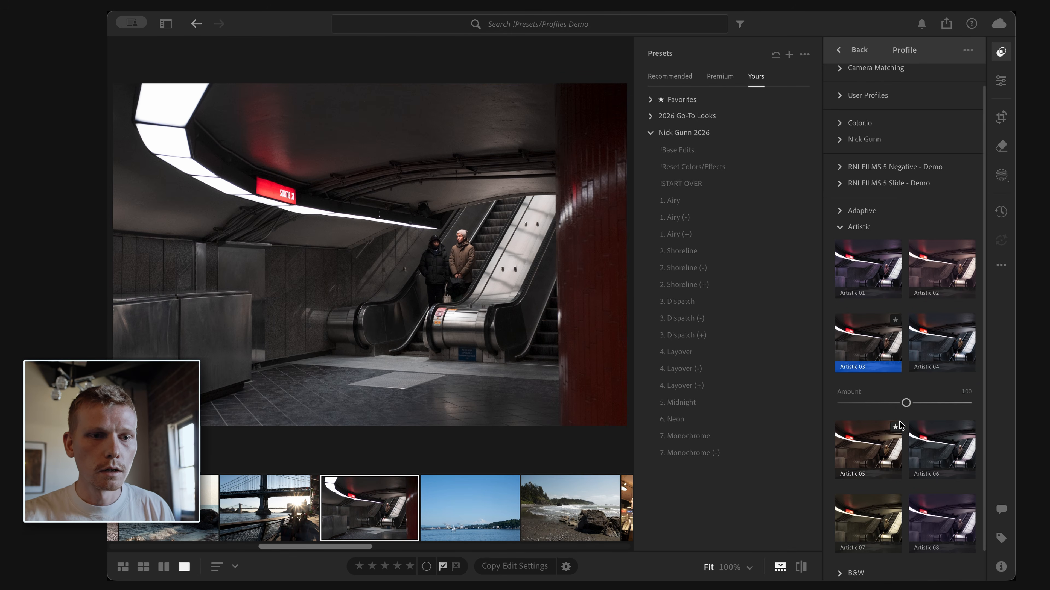
drag(905, 404, 878, 412)
double_click(877, 404)
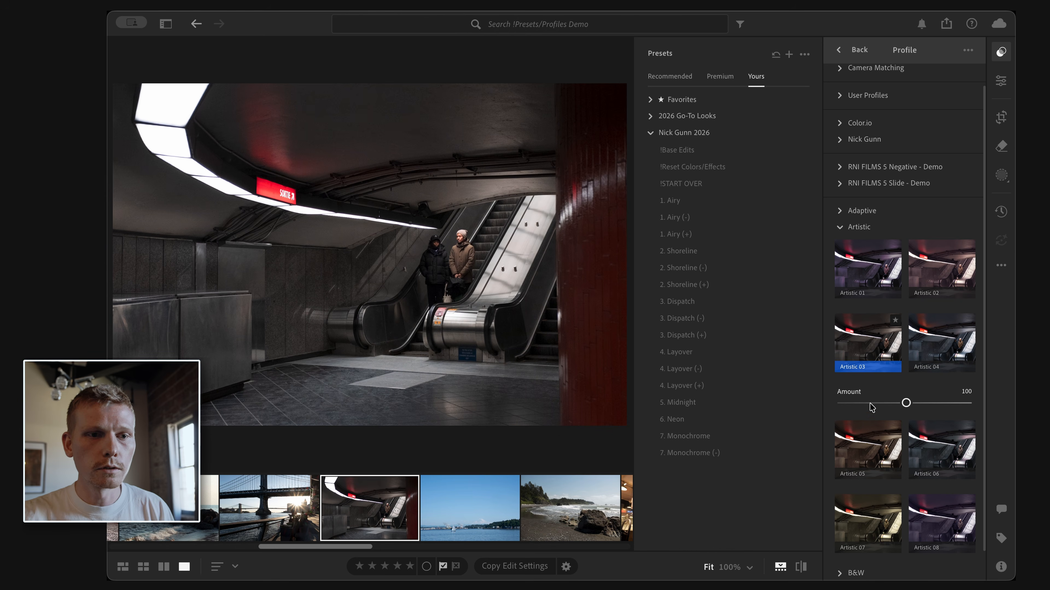
click(870, 269)
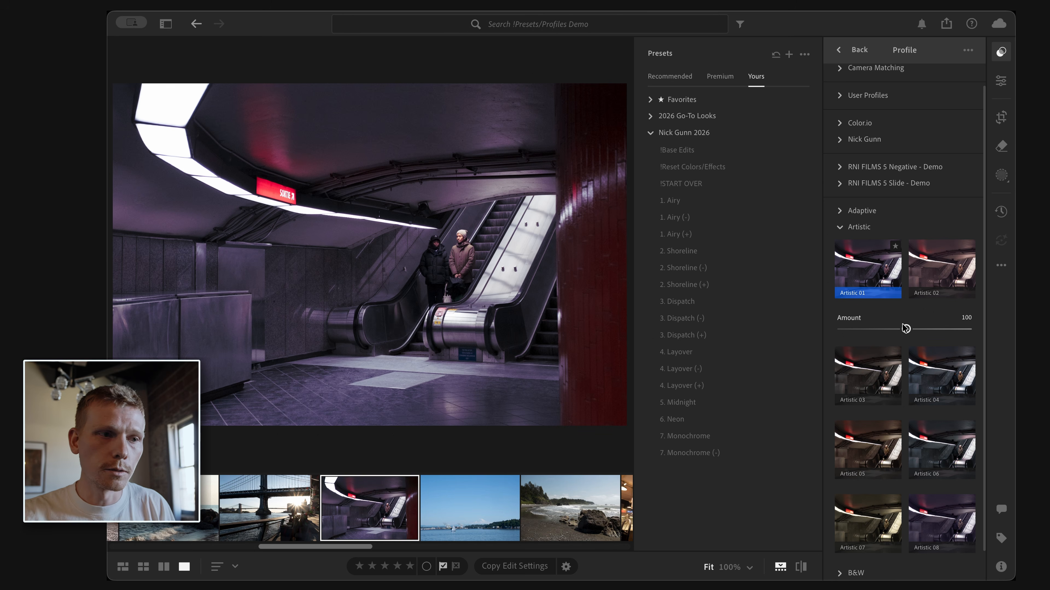
drag(905, 330, 870, 330)
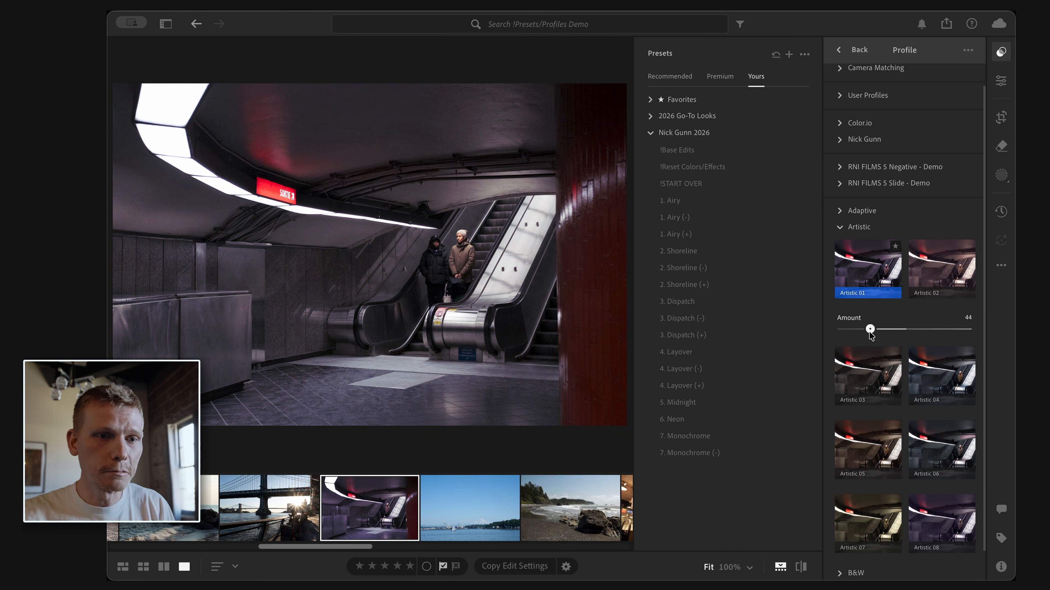
double_click(870, 332)
Step: Apply the Modern 01 profile to the subway photo
scroll(946, 364, down, 2)
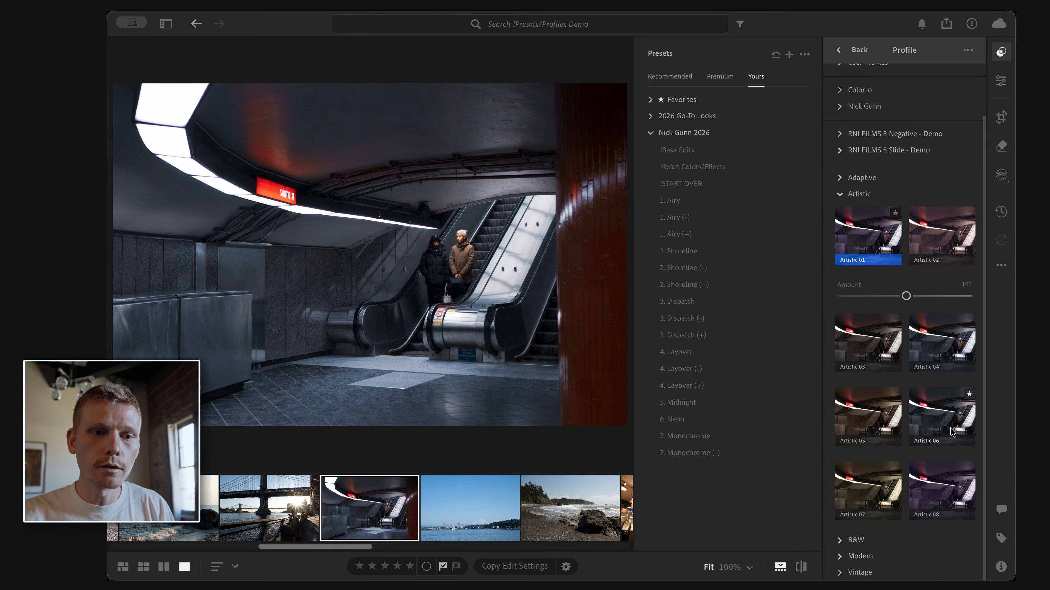
click(853, 556)
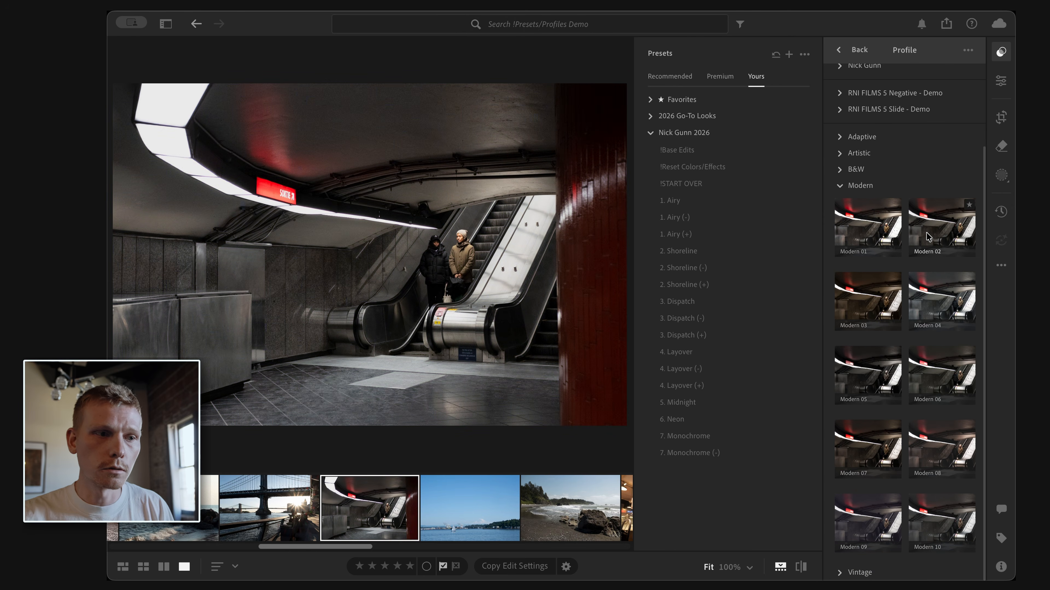
click(864, 232)
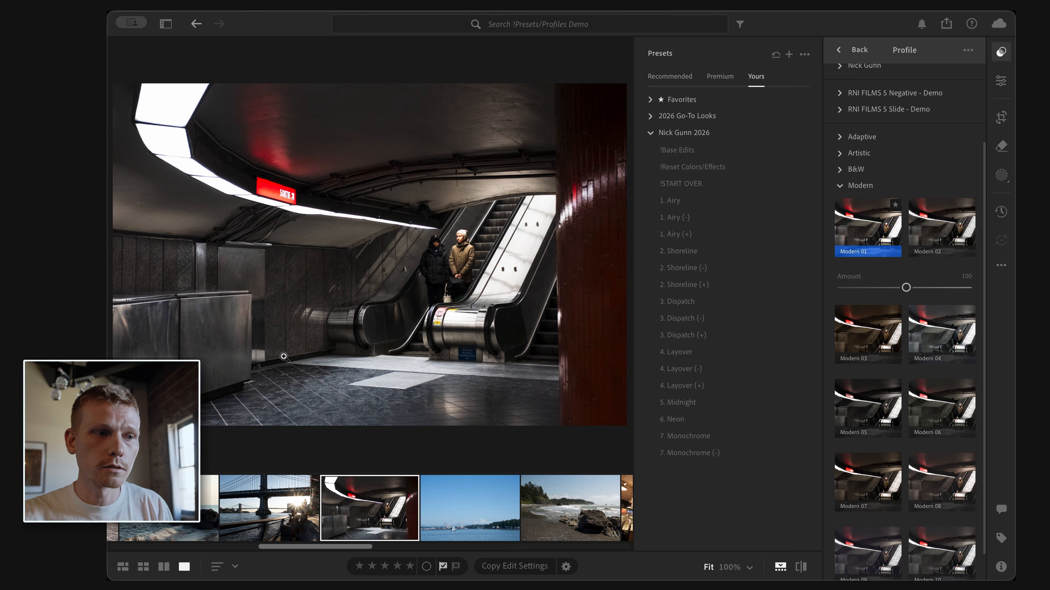